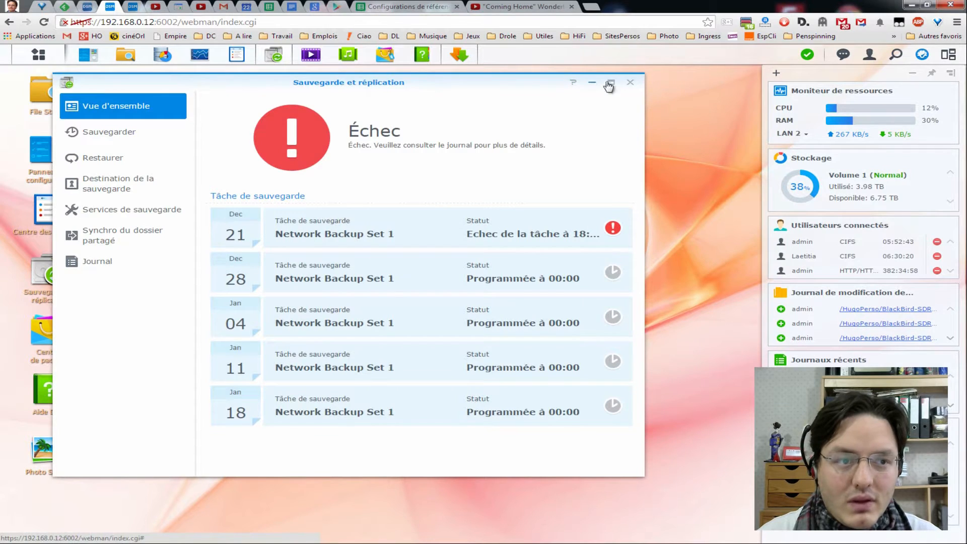
# Maximize the backup window and start creating a network backup destination.
pyautogui.click(611, 82)
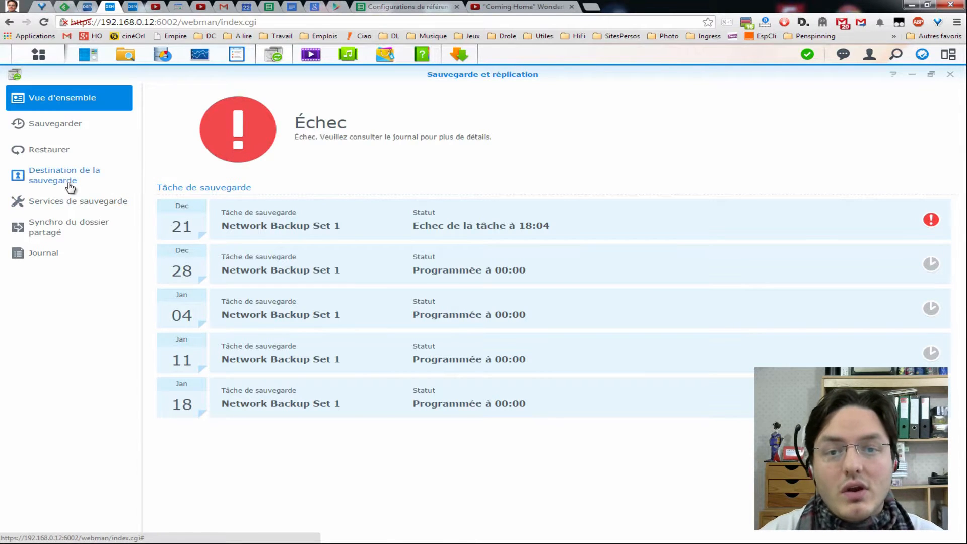
pyautogui.click(53, 183)
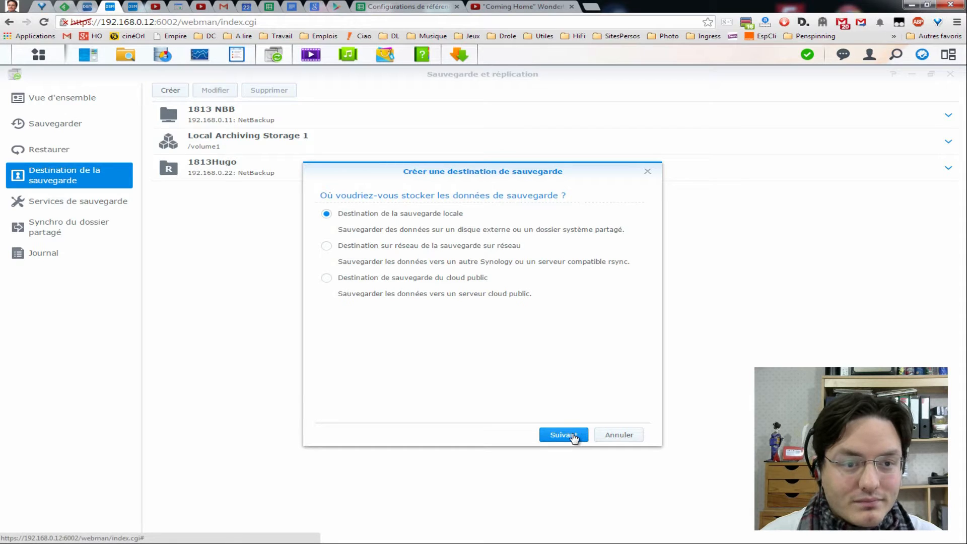
pyautogui.click(326, 246)
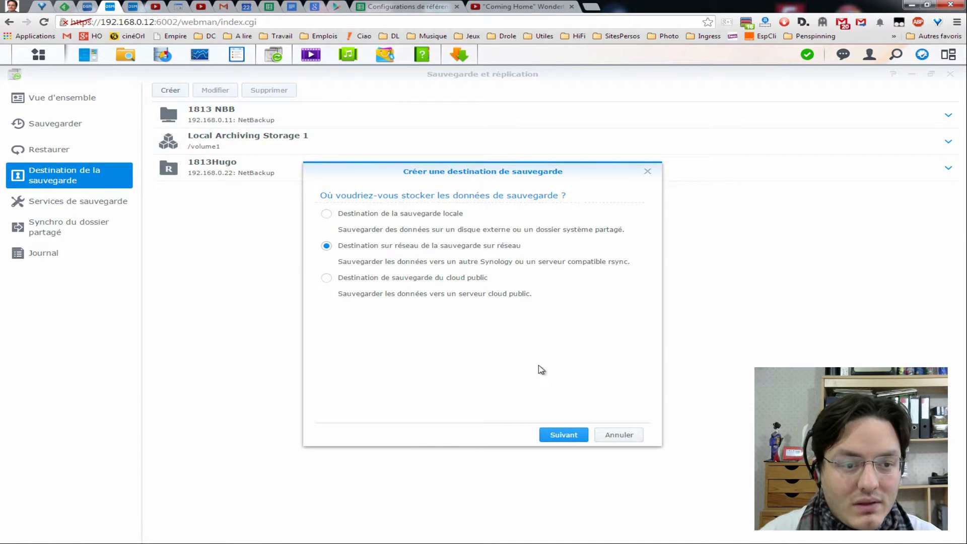
pyautogui.click(566, 436)
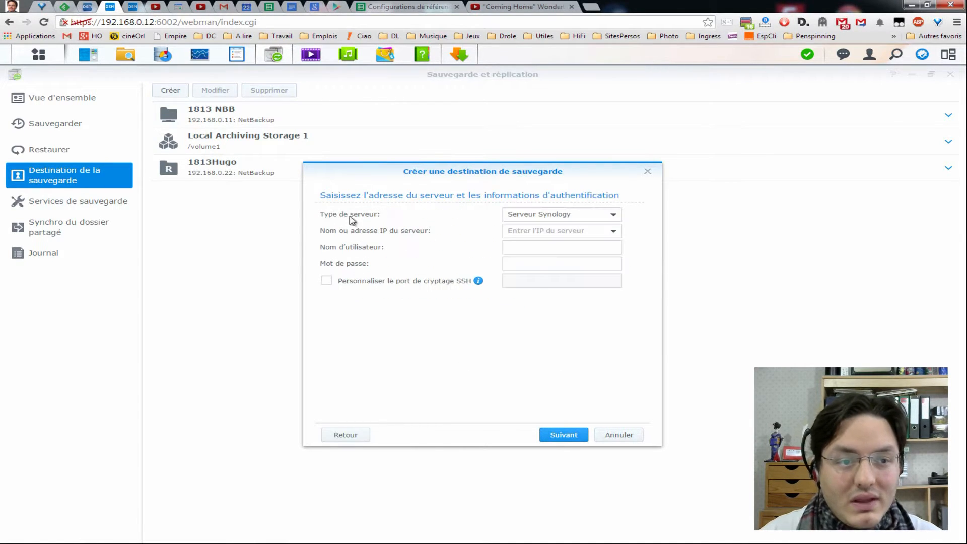
# Set the server type to serveur compatible rsync and the server address to 192.168.0.7.
pyautogui.click(614, 215)
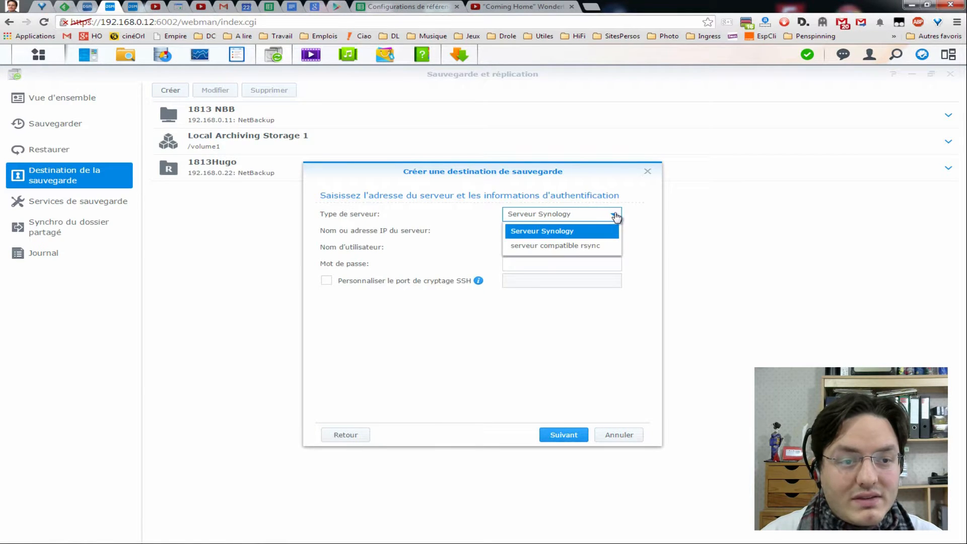
pyautogui.click(583, 250)
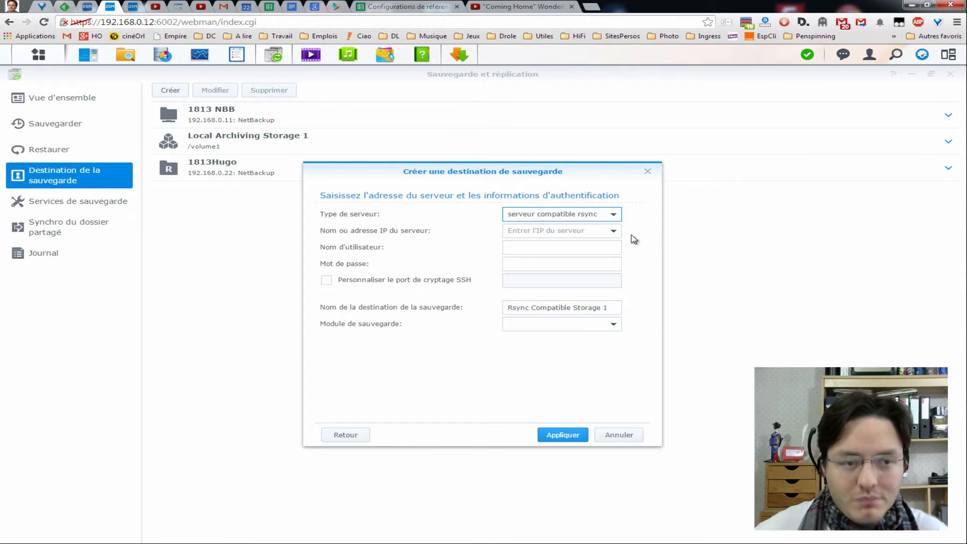
pyautogui.click(614, 232)
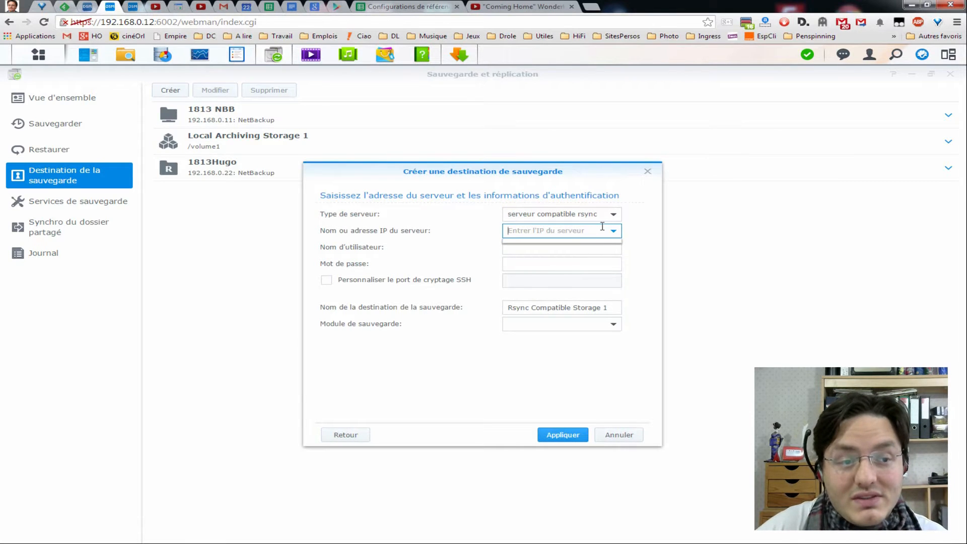
pyautogui.write('1')
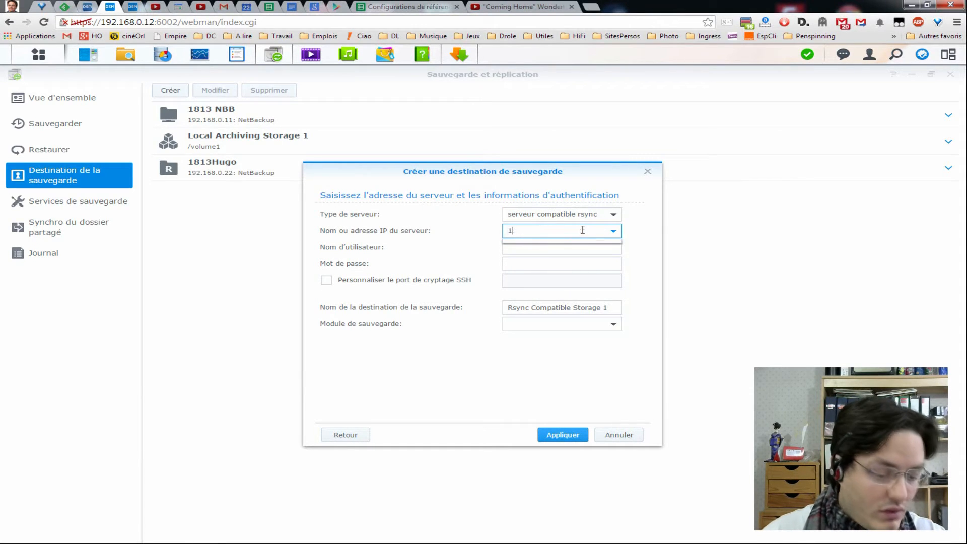
pyautogui.write('92.168.0.')
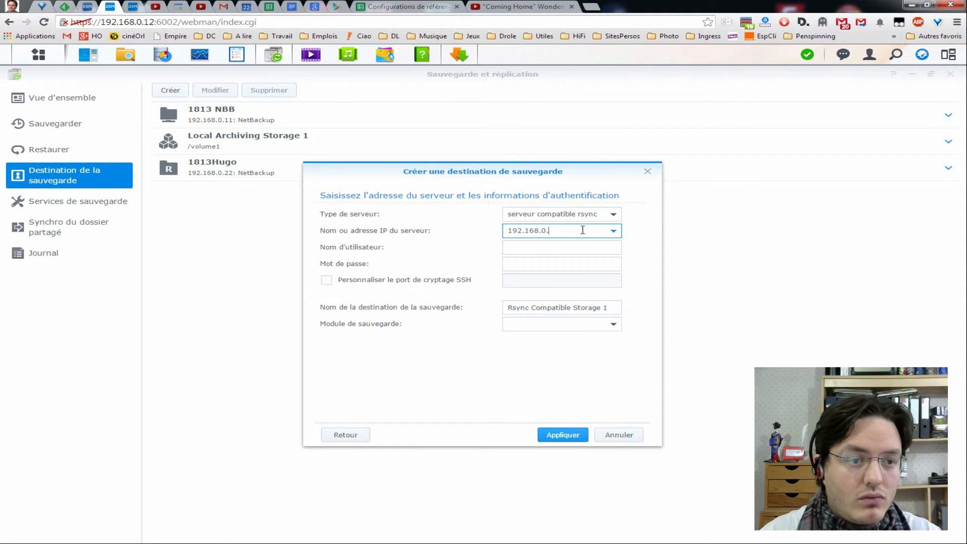
pyautogui.write('7')
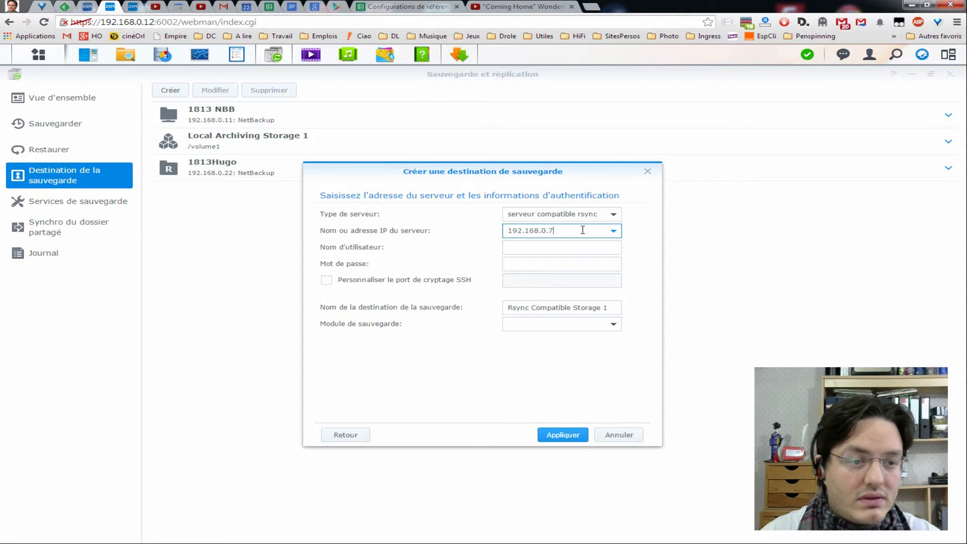
# Enter the user name admin and the account password, and name the destination with 209j plus the owner's first name.
pyautogui.click(577, 247)
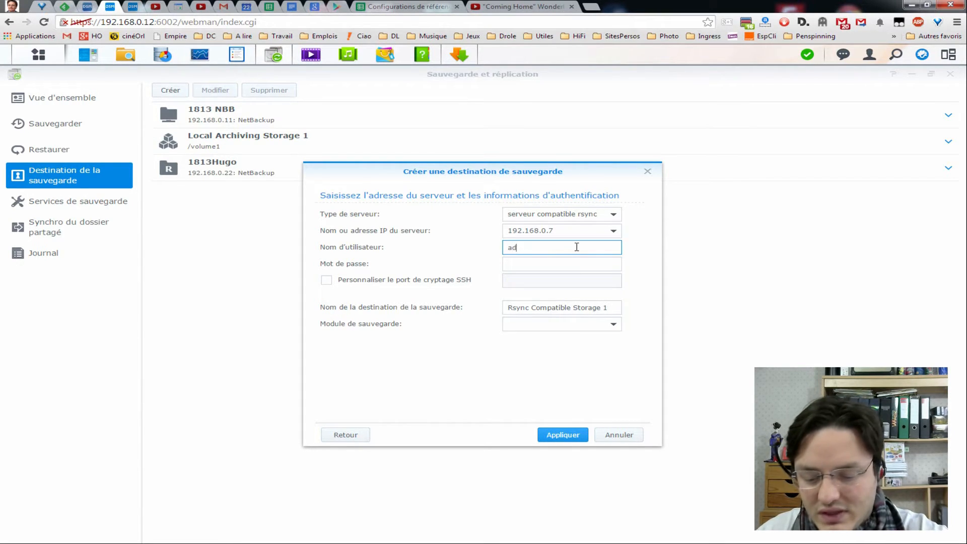
pyautogui.write('in')
pyautogui.press('Tab')
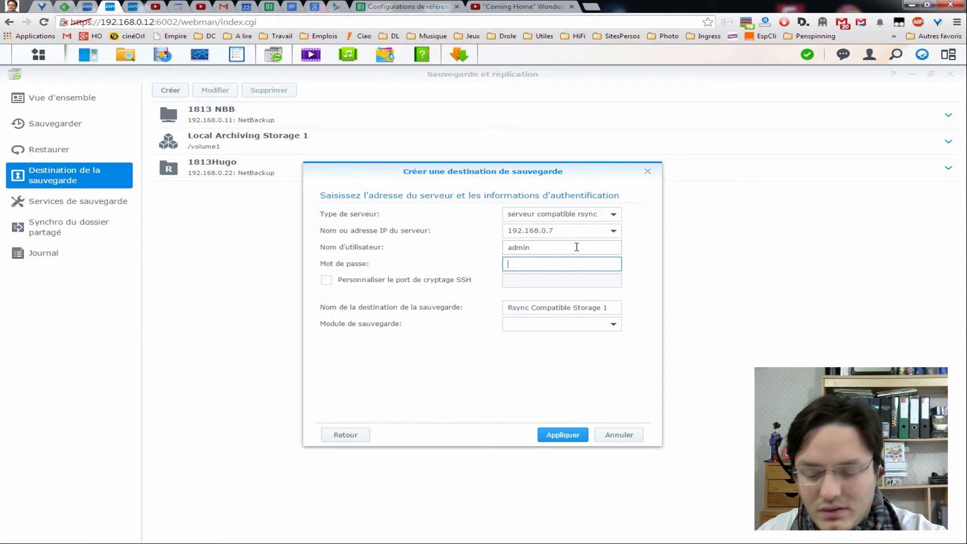
pyautogui.write('••••')
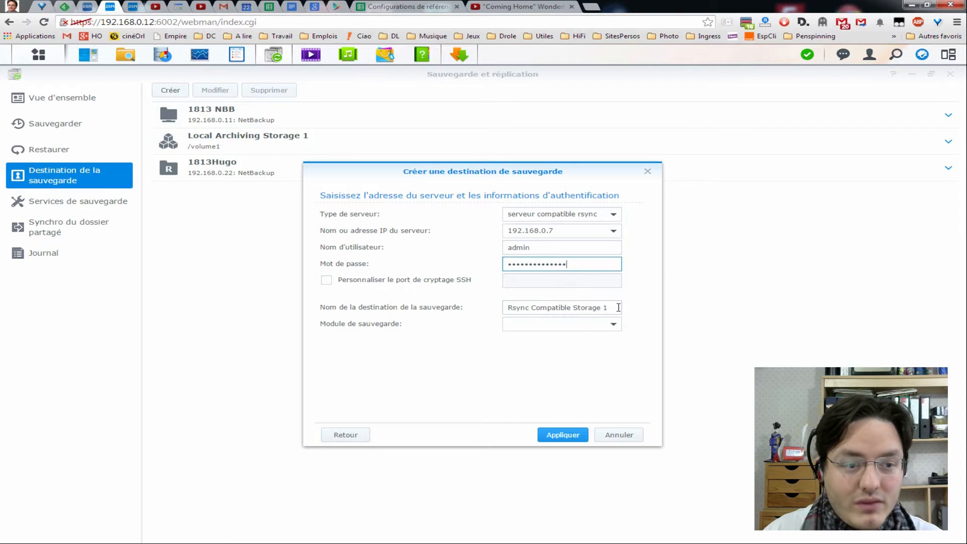
pyautogui.moveTo(615, 308); pyautogui.dragTo(499, 311)
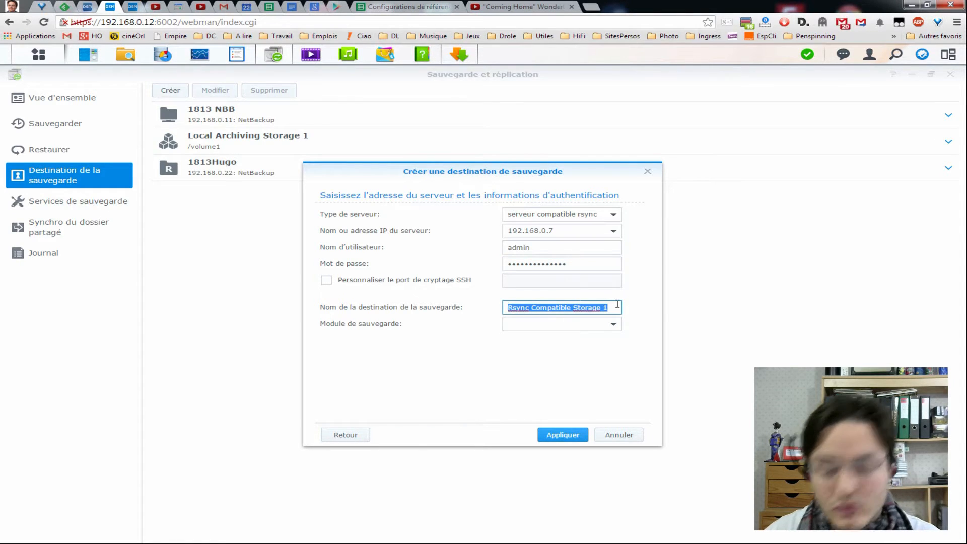
pyautogui.write('209j Hugo')
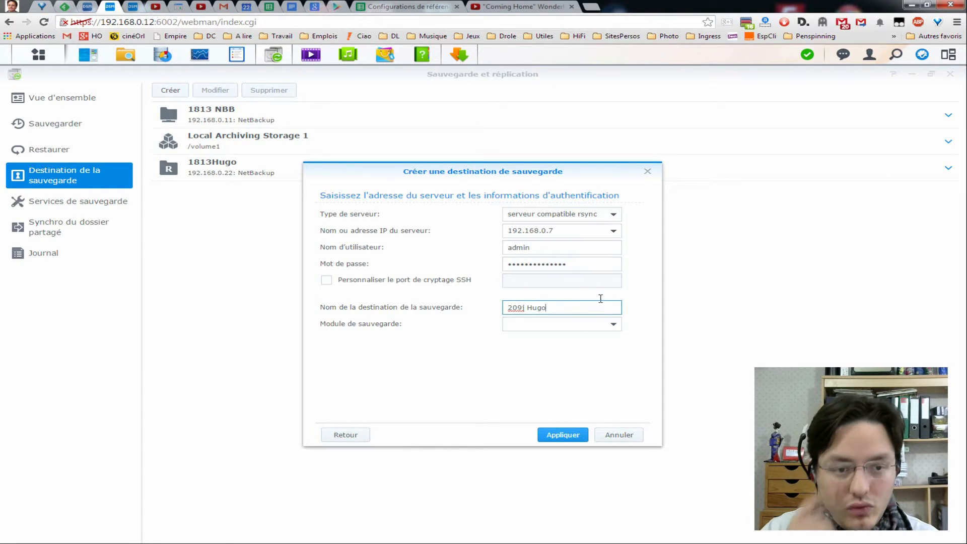
# Try to list the server's backup modules, and cancel the creation of the backup destination.
pyautogui.click(614, 324)
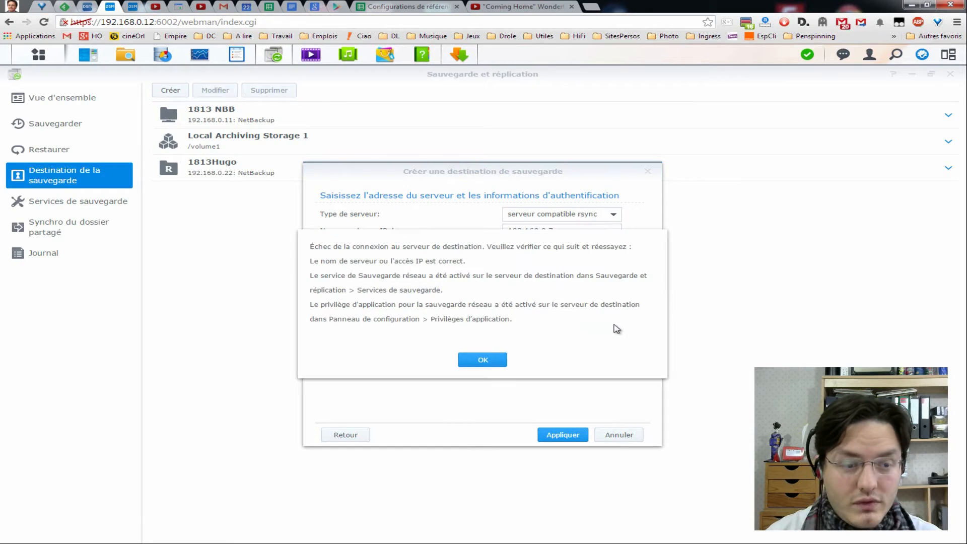
pyautogui.click(484, 361)
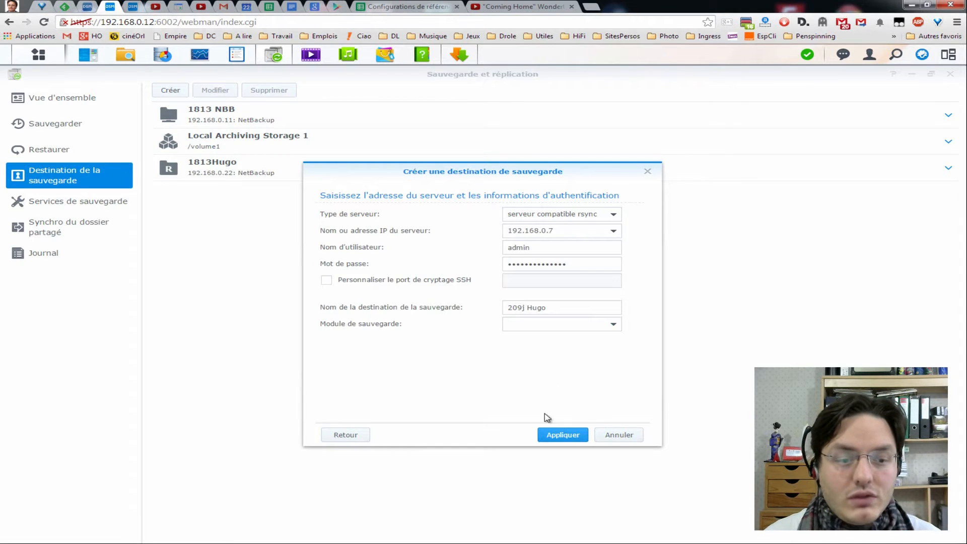
pyautogui.click(345, 436)
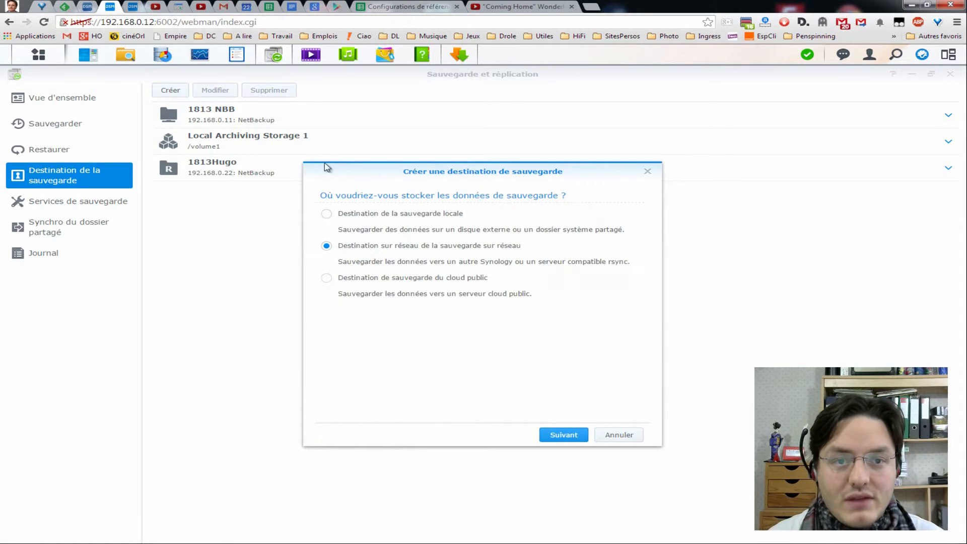
pyautogui.click(619, 436)
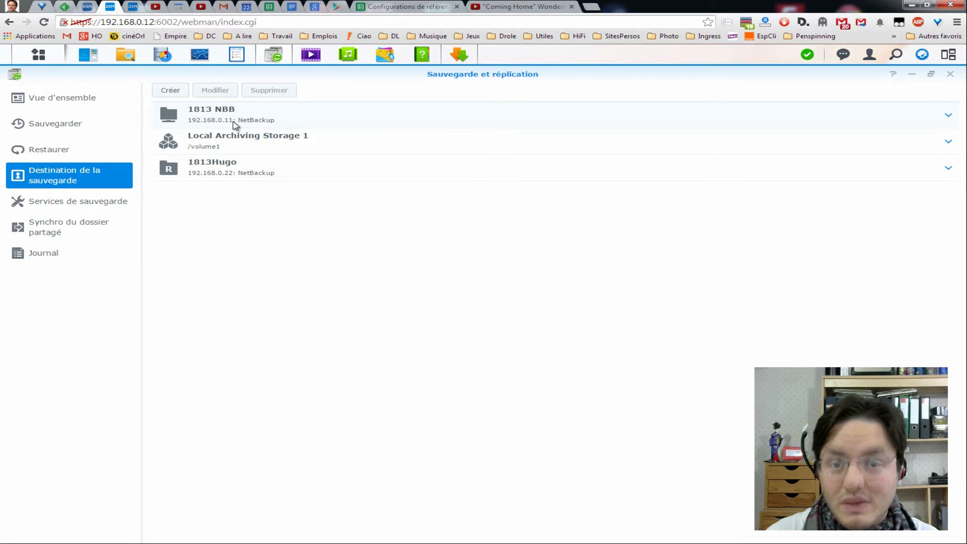
# Start a new data backup task that stores its data on the existing destination 1813 NBB.
pyautogui.click(38, 128)
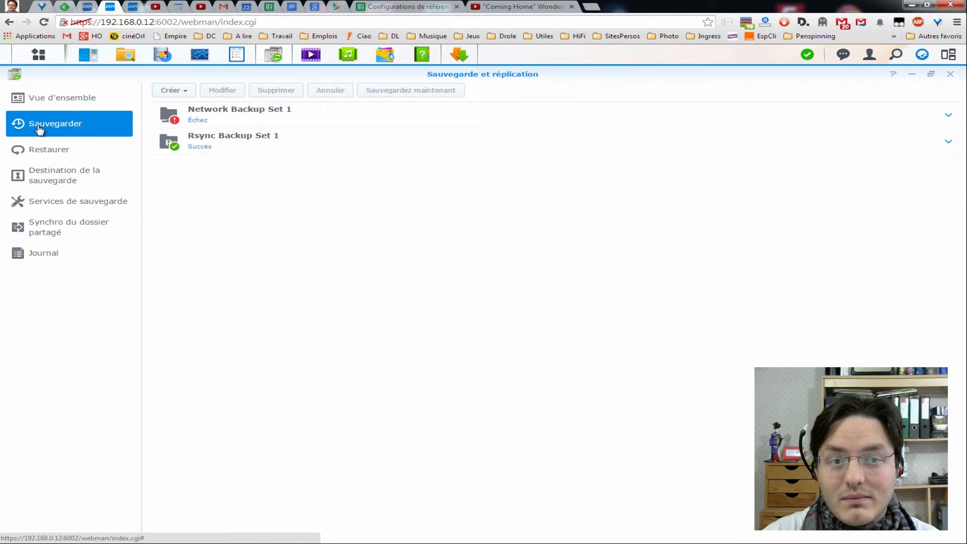
pyautogui.click(184, 92)
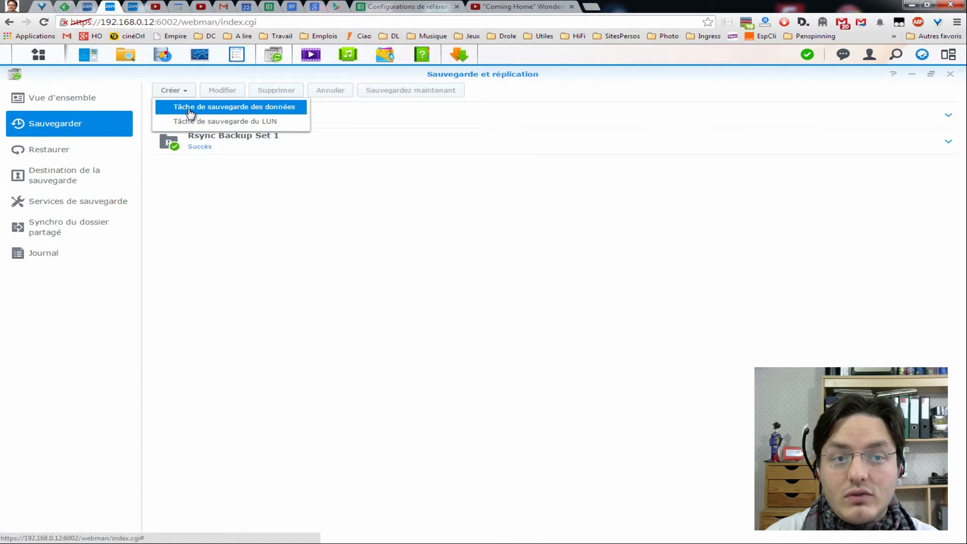
pyautogui.click(190, 108)
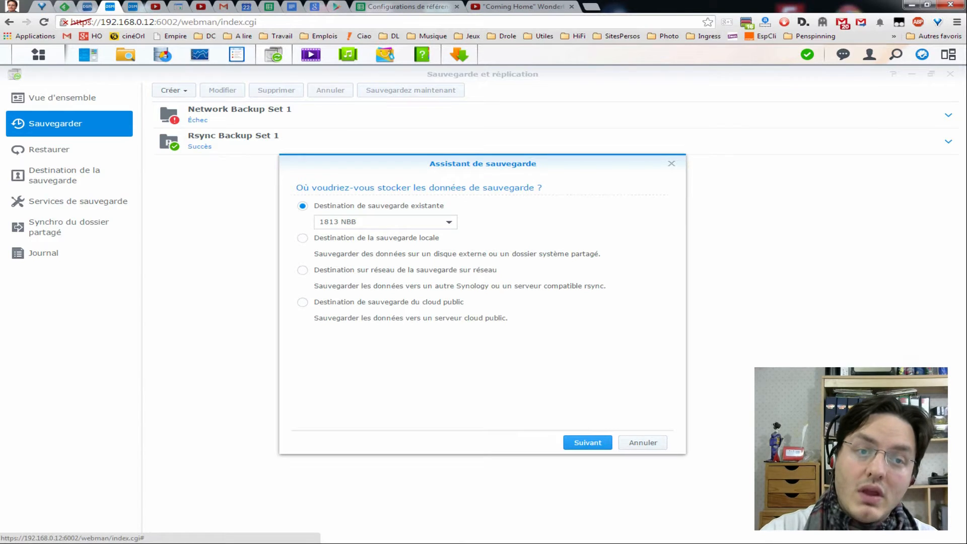
pyautogui.click(448, 225)
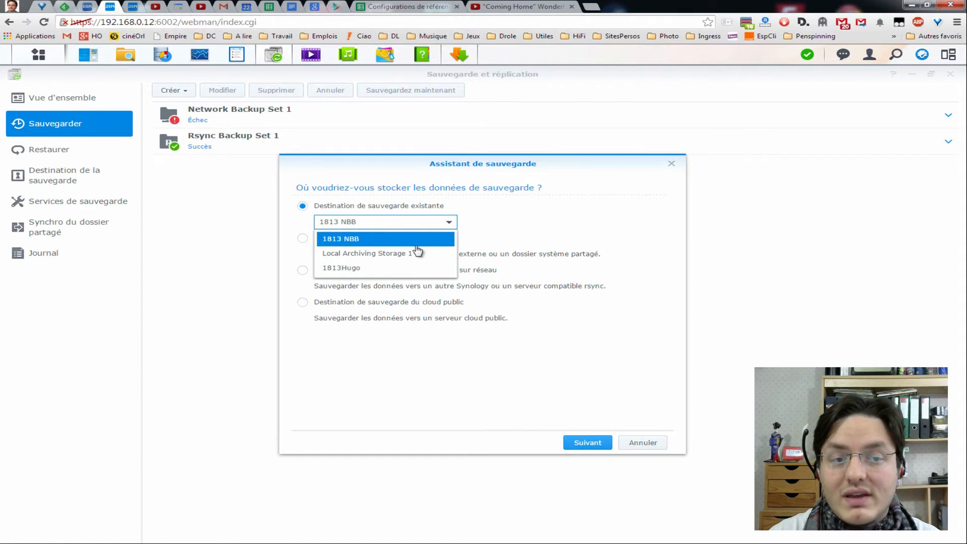
pyautogui.click(449, 222)
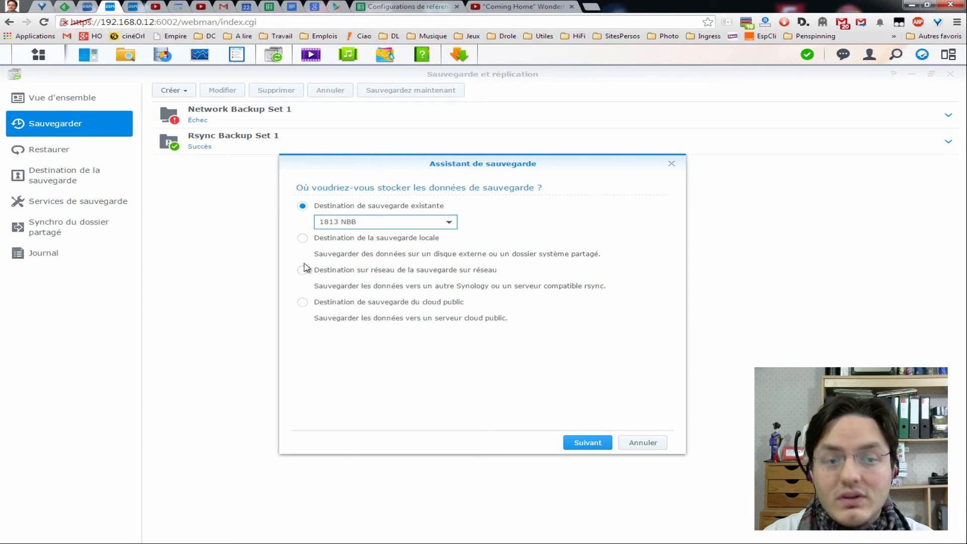
pyautogui.click(597, 446)
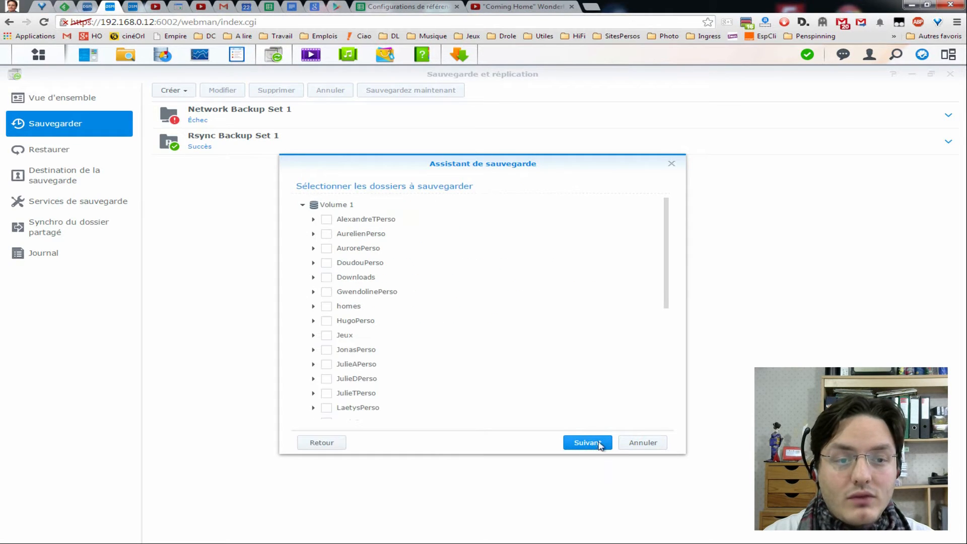
# Select the subfolders Batman Arkham Asylum GOTY Edition and Cities in Motion 2 of the Jeux folder for backup.
pyautogui.moveTo(669, 228); pyautogui.dragTo(676, 205)
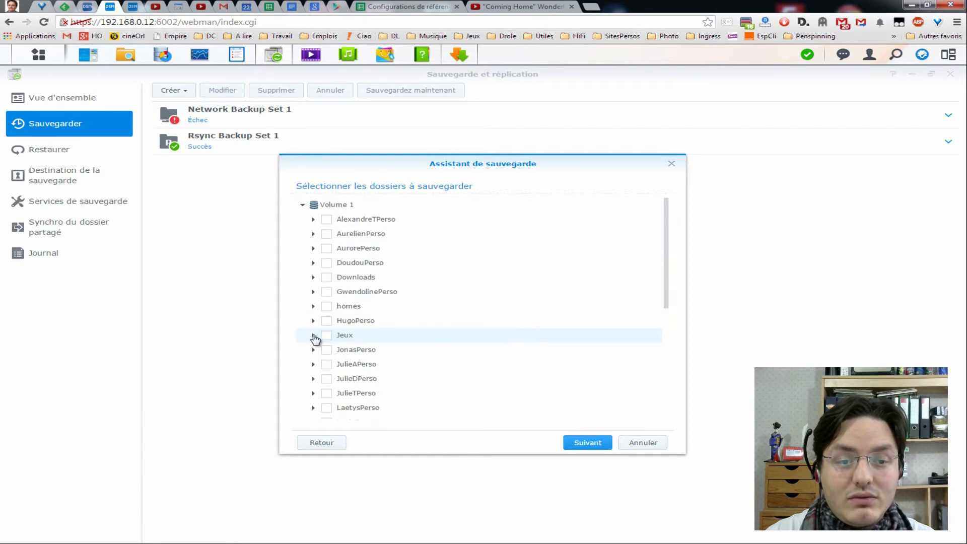
pyautogui.click(313, 335)
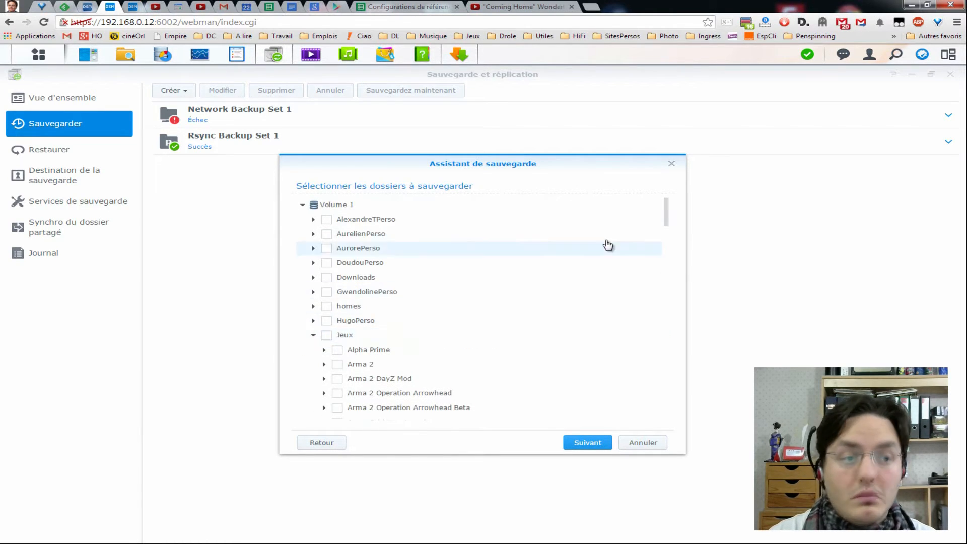
pyautogui.moveTo(667, 217); pyautogui.dragTo(665, 237)
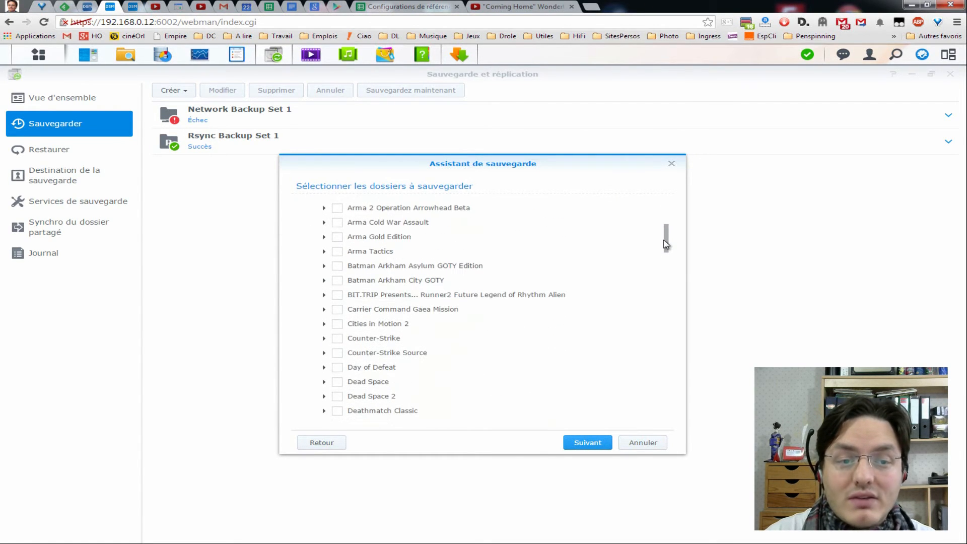
pyautogui.click(337, 269)
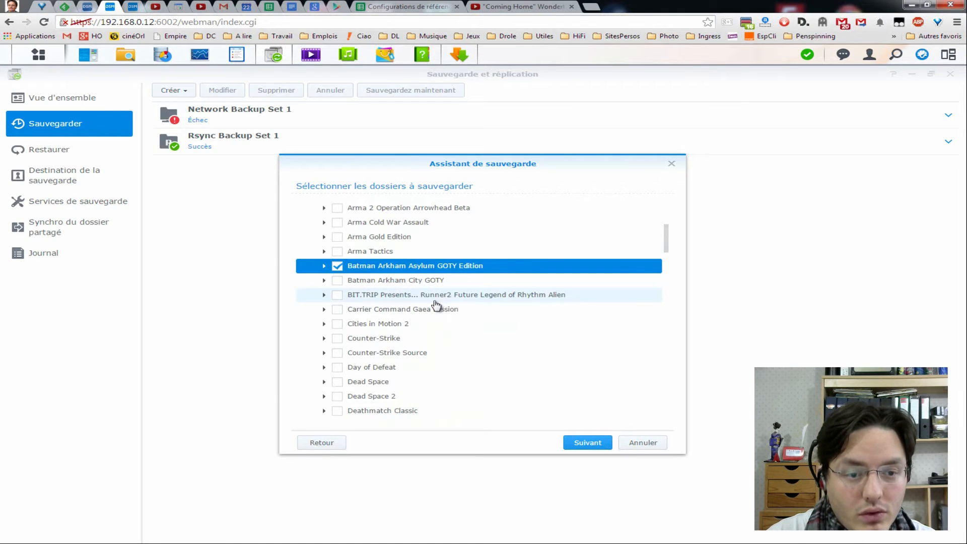
pyautogui.click(338, 325)
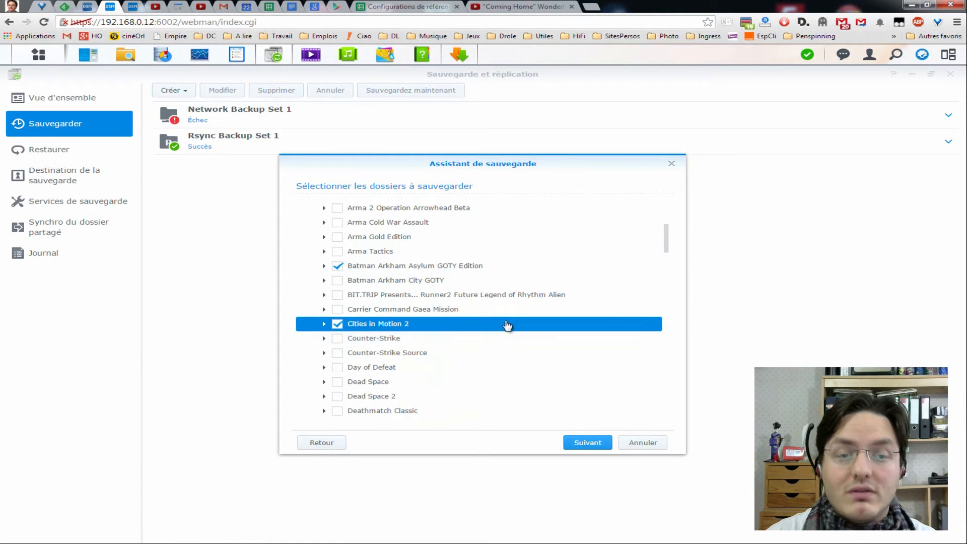
# Collapse the Jeux folder and clear its backup selection, highlighting Volume 1 instead.
pyautogui.scroll(5, 505, 324)
pyautogui.scroll(-3, 372, 410)
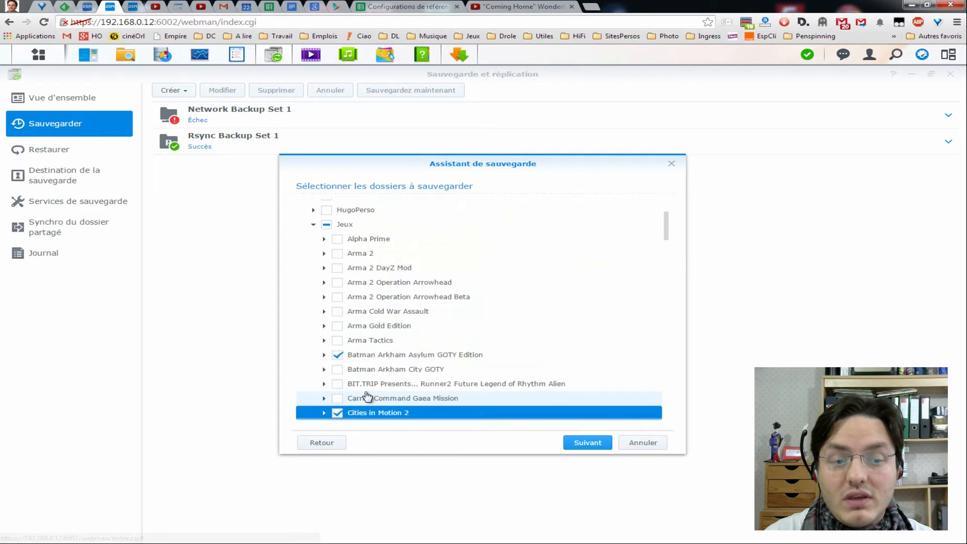
pyautogui.scroll(3, 412, 328)
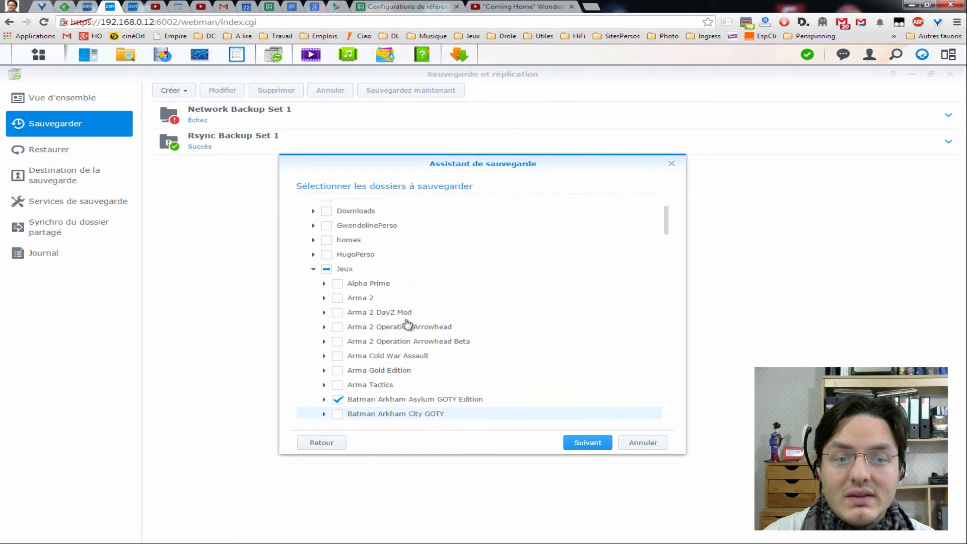
pyautogui.click(313, 270)
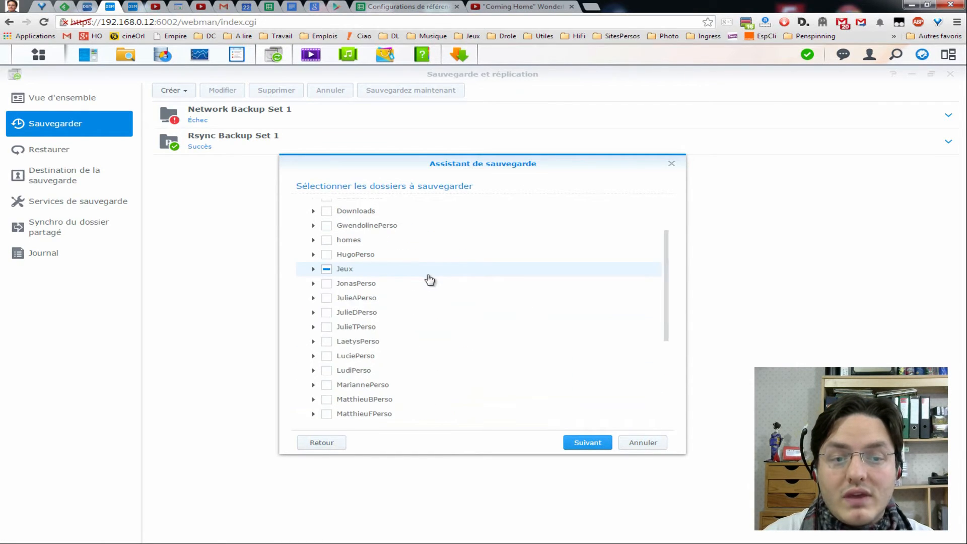
pyautogui.scroll(3, 398, 294)
pyautogui.click(327, 335)
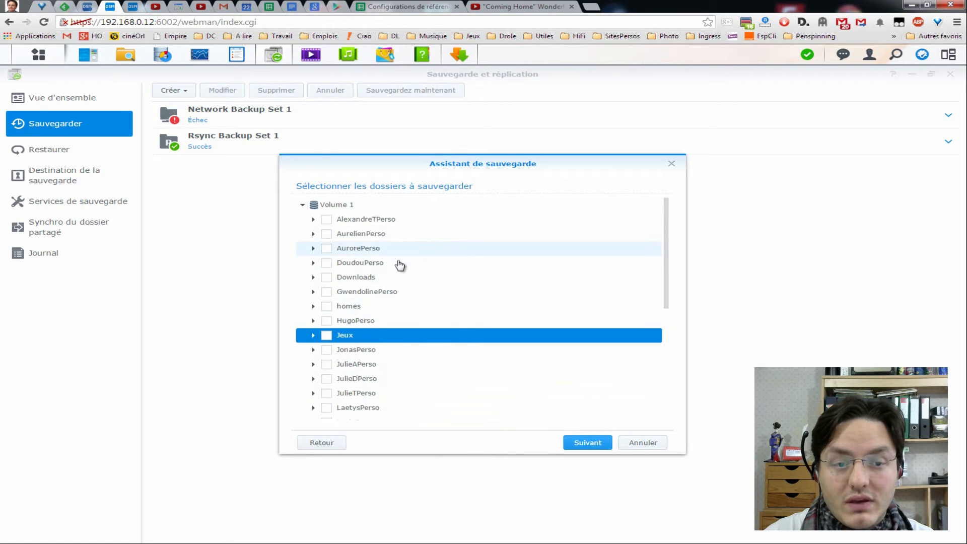
pyautogui.click(333, 209)
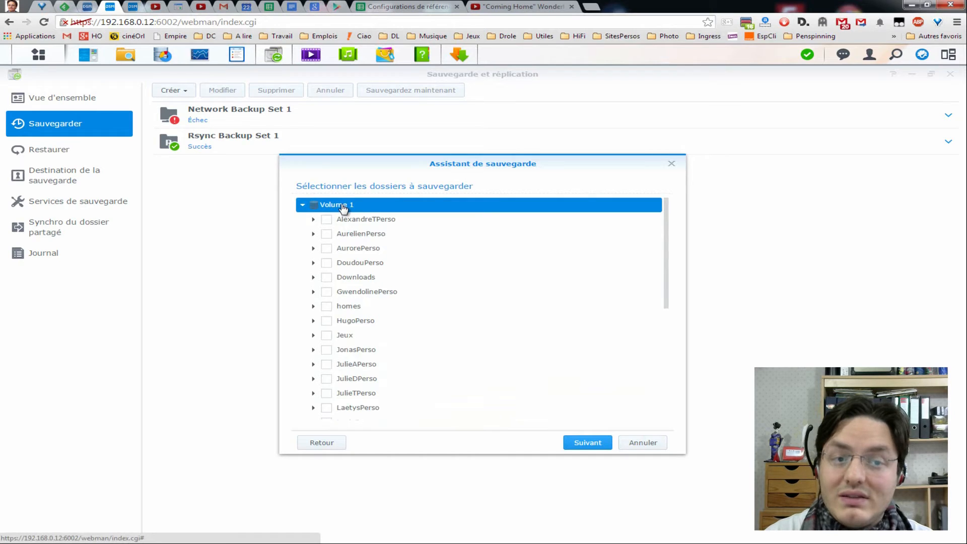
# Select Volume 1's second and third folders, Jeux, and the first, second and fifth folders below Jeux for backup.
pyautogui.moveTo(667, 227); pyautogui.dragTo(672, 192)
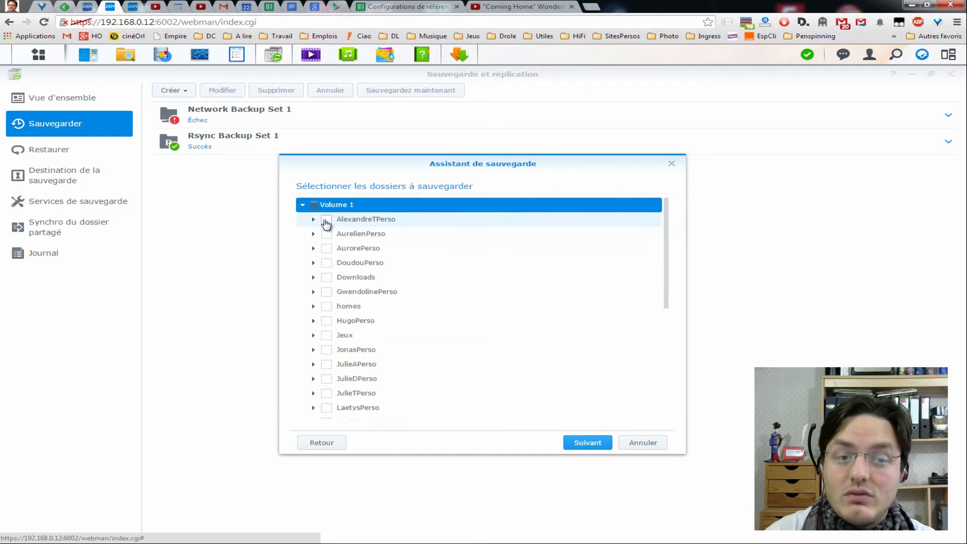
pyautogui.click(326, 219)
pyautogui.click(327, 234)
pyautogui.click(327, 248)
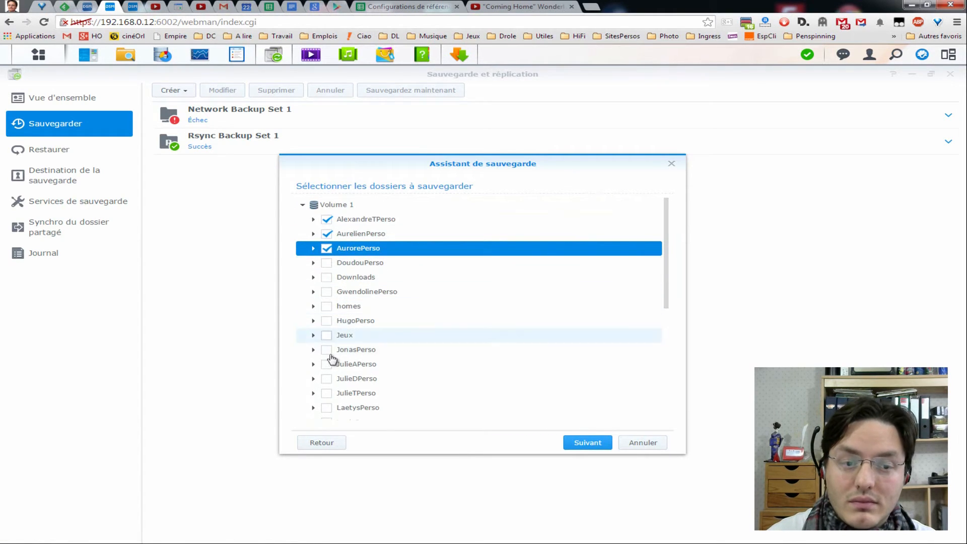
pyautogui.click(328, 366)
pyautogui.click(328, 350)
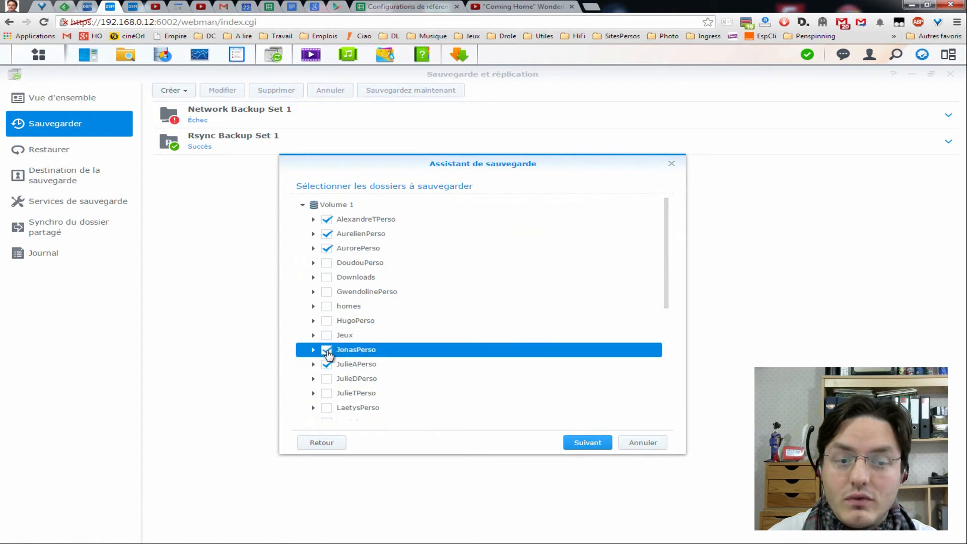
pyautogui.click(327, 336)
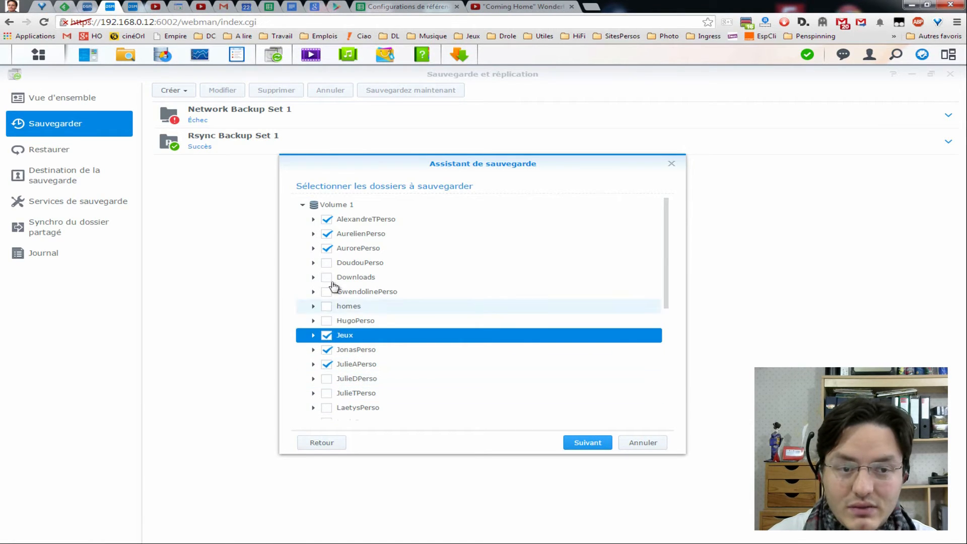
pyautogui.click(326, 220)
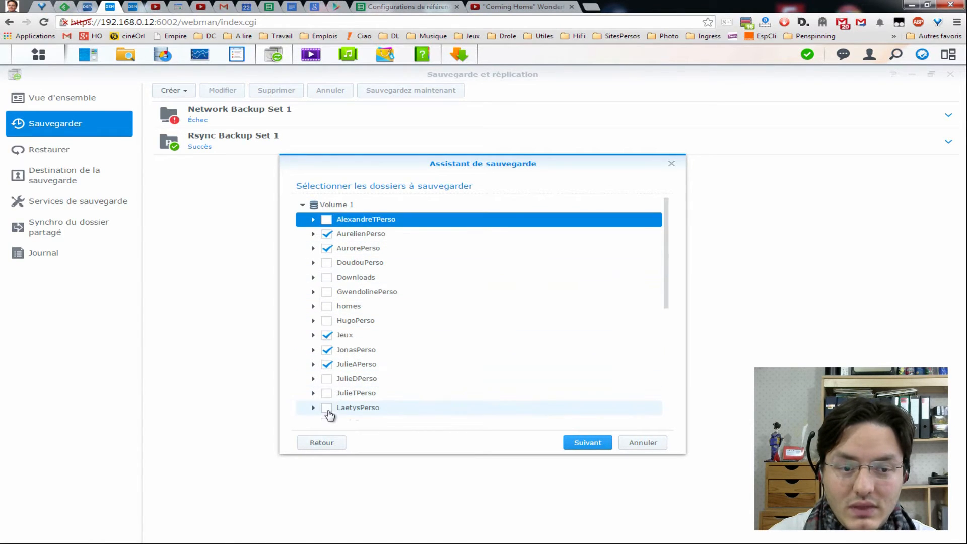
pyautogui.click(327, 408)
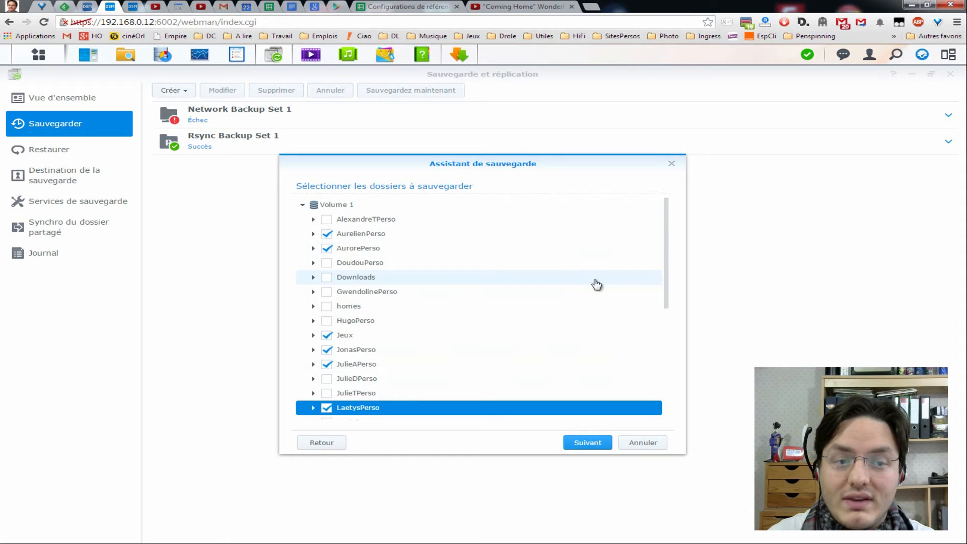
# Clear the backup selection of all six checked folders on Volume 1.
pyautogui.click(327, 234)
pyautogui.click(327, 248)
pyautogui.click(327, 336)
pyautogui.click(326, 350)
pyautogui.click(327, 364)
pyautogui.click(327, 408)
# Select only the fifth folder below Jeux for backup and continue to the application selection.
pyautogui.scroll(-3, 475, 339)
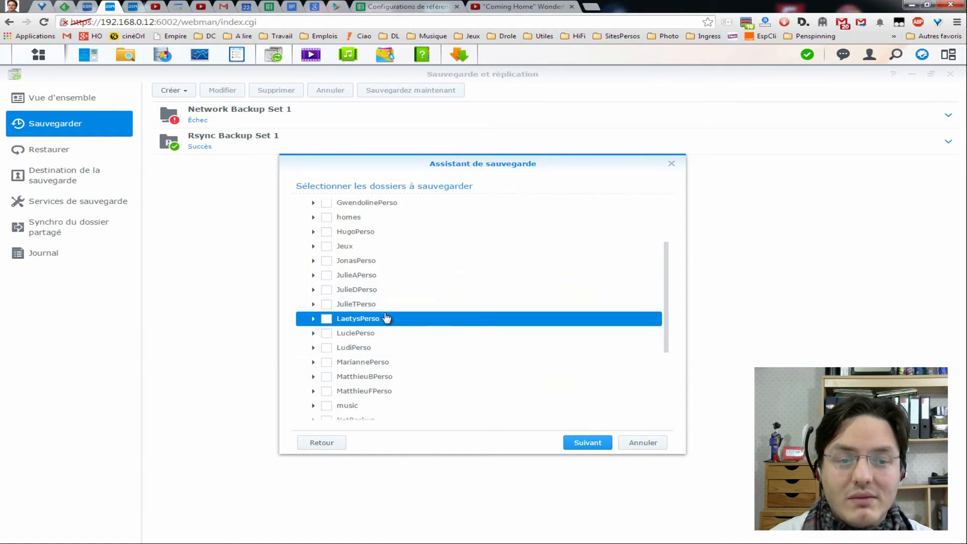
pyautogui.click(327, 319)
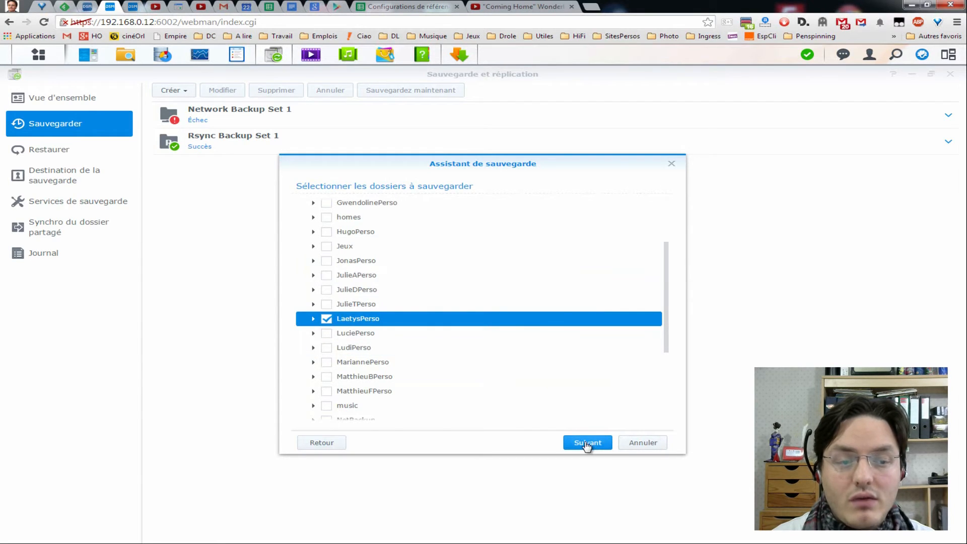
pyautogui.click(587, 443)
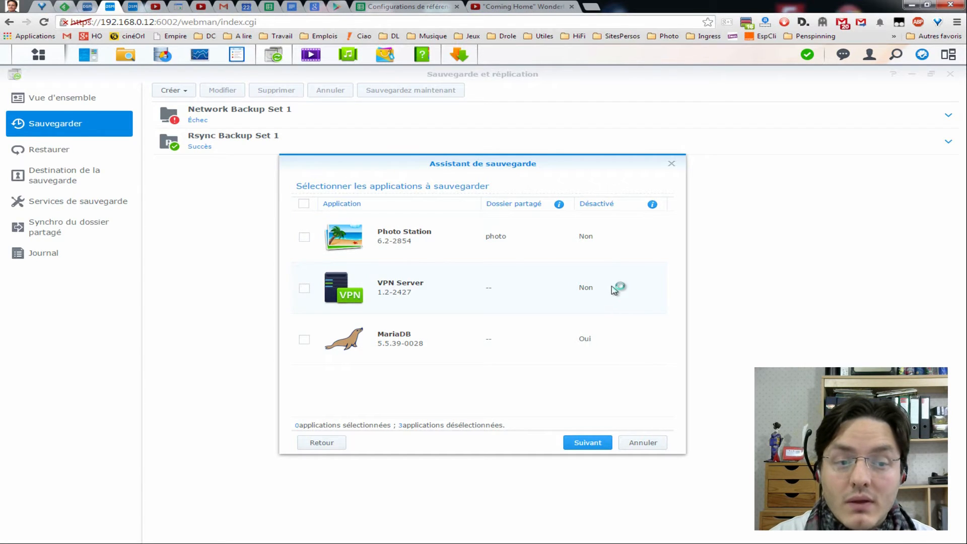
# Include the applications MariaDB, Photo Station and VPN Server in the backup task.
pyautogui.click(304, 340)
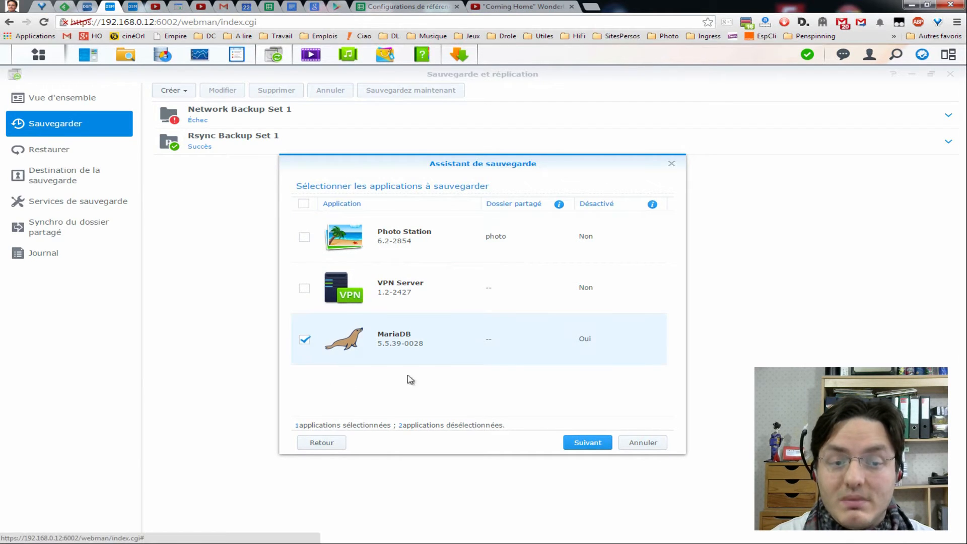
pyautogui.click(305, 237)
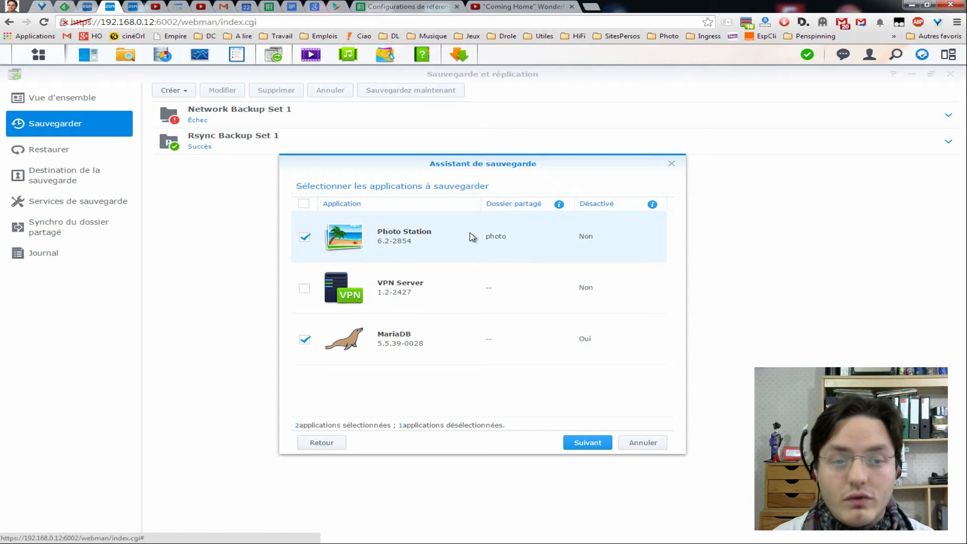
pyautogui.click(305, 290)
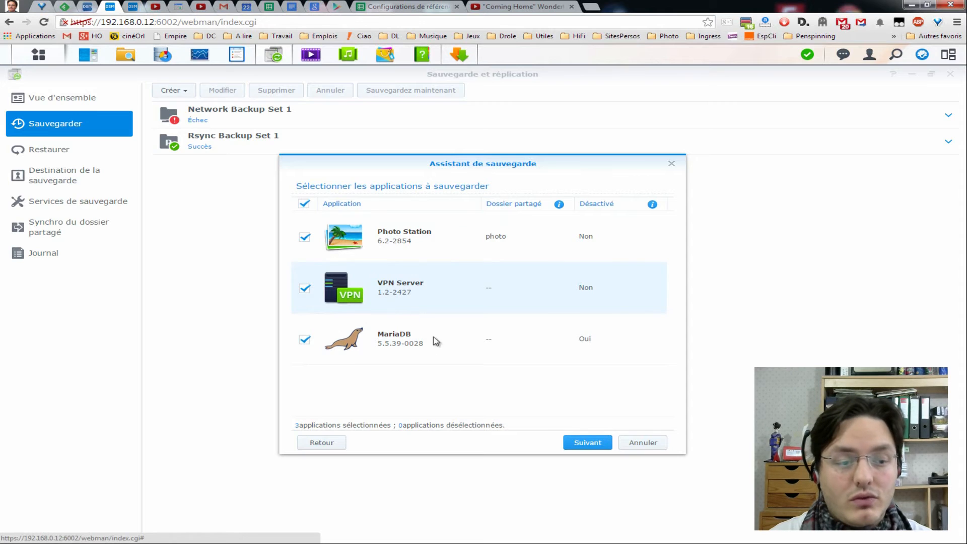
# Try to continue past the application selection, and cancel the new backup task.
pyautogui.click(593, 444)
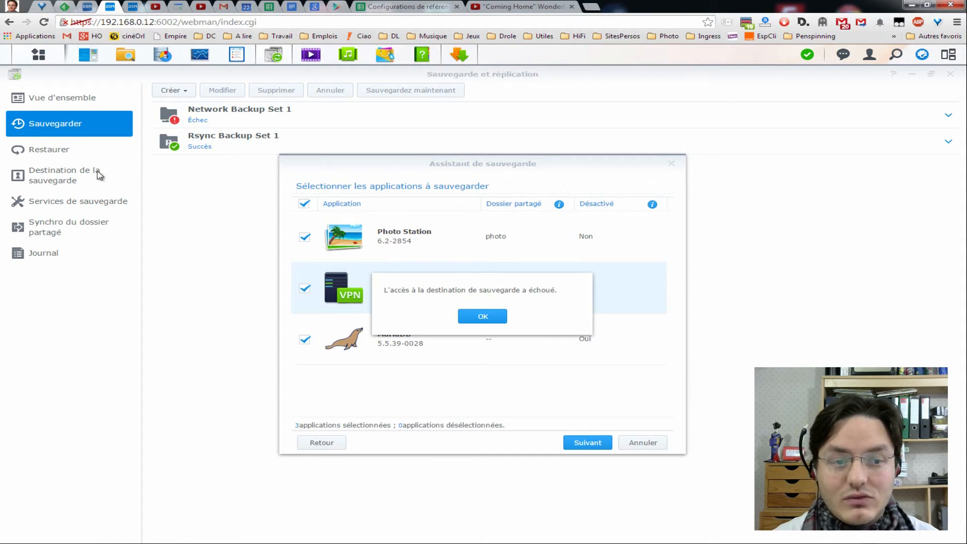
pyautogui.click(488, 318)
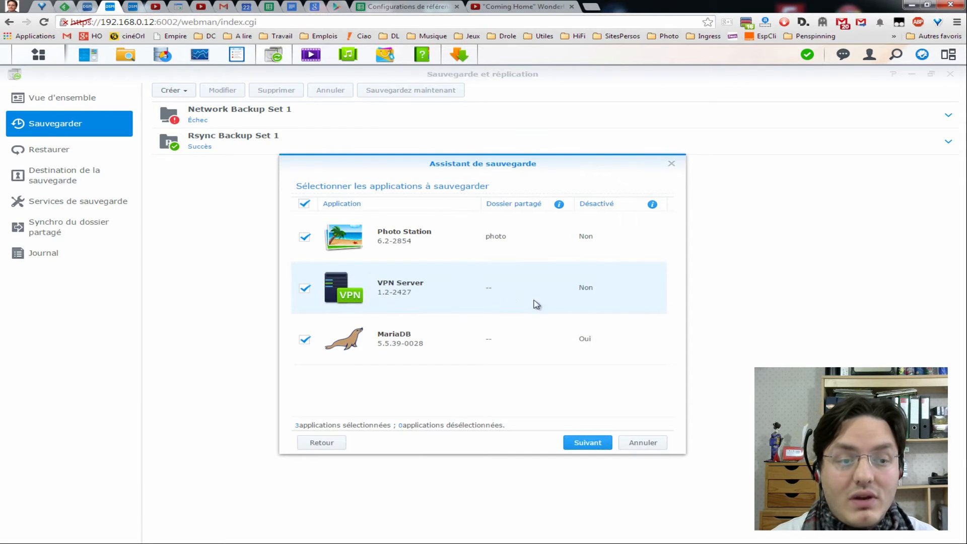
pyautogui.click(643, 442)
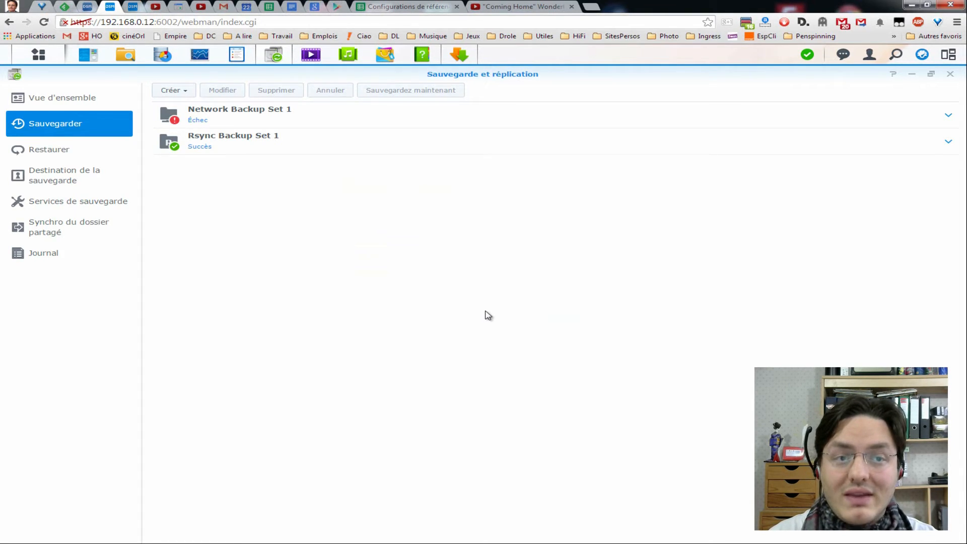
# Open the existing task Network Backup Set 1 for modification and examine its schedule settings.
pyautogui.click(257, 121)
pyautogui.click(226, 92)
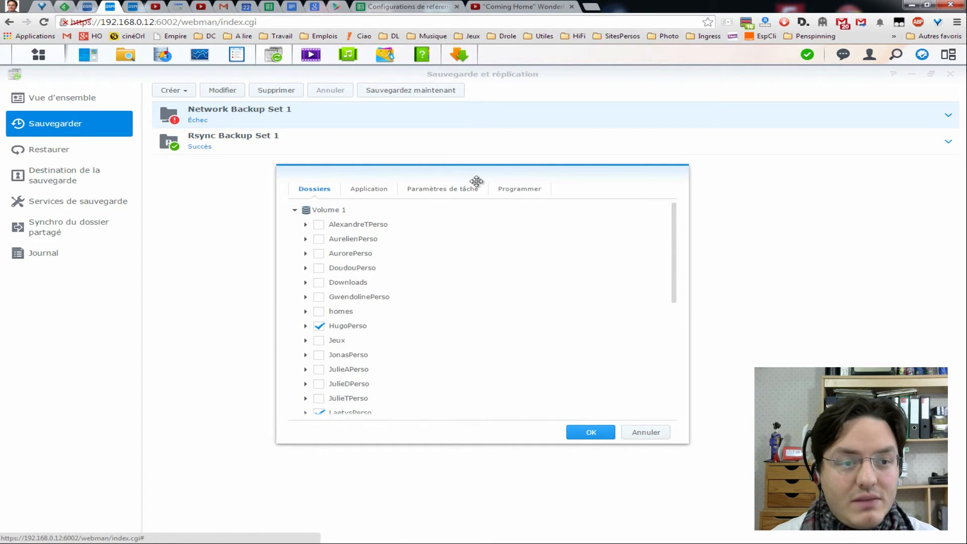
pyautogui.click(517, 190)
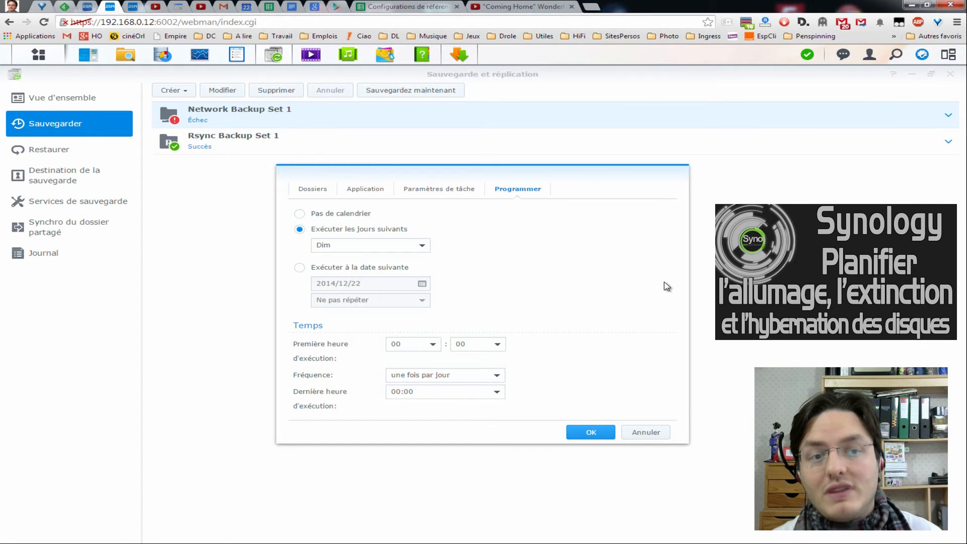
# Examine the backup parameters of Network Backup Set 1, including file retention at the destination, metadata backup and the maximum number of versions.
pyautogui.click(444, 193)
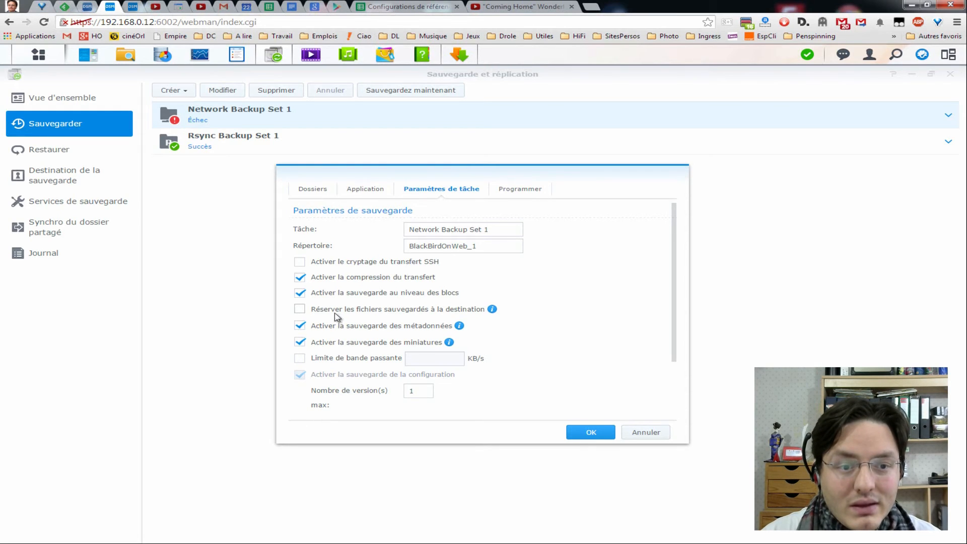
pyautogui.moveTo(493, 310)
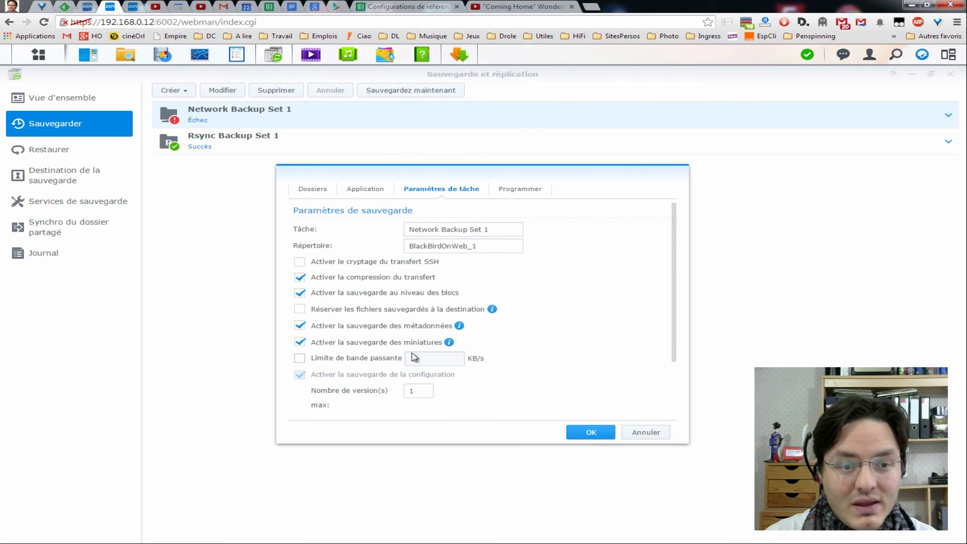
pyautogui.moveTo(459, 325)
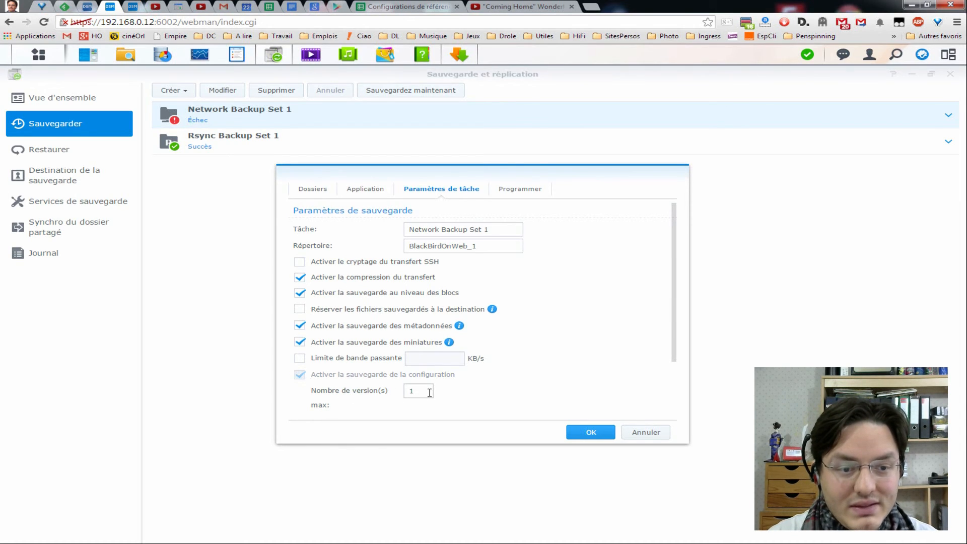
pyautogui.moveTo(430, 390); pyautogui.dragTo(402, 392)
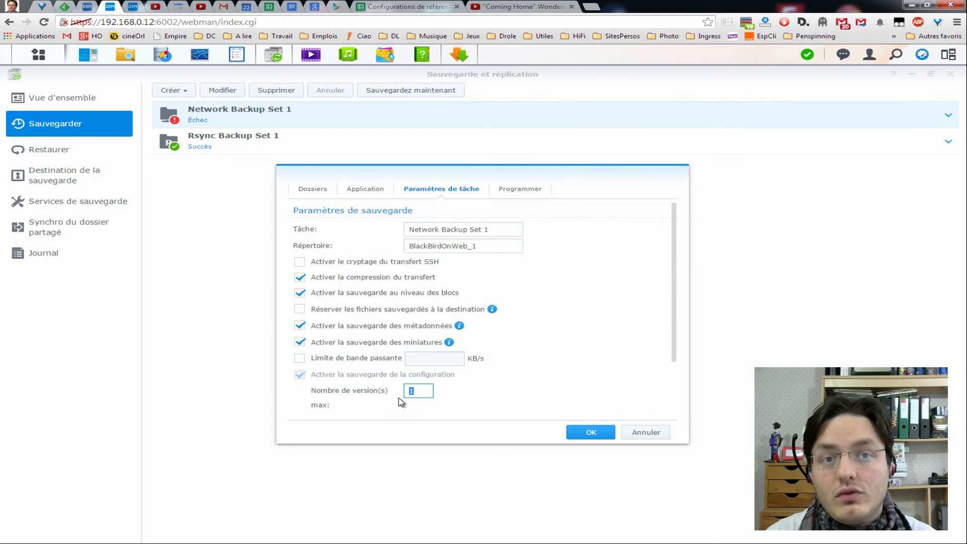
# Review the application and folder selections of Network Backup Set 1, and close its settings without saving.
pyautogui.click(370, 191)
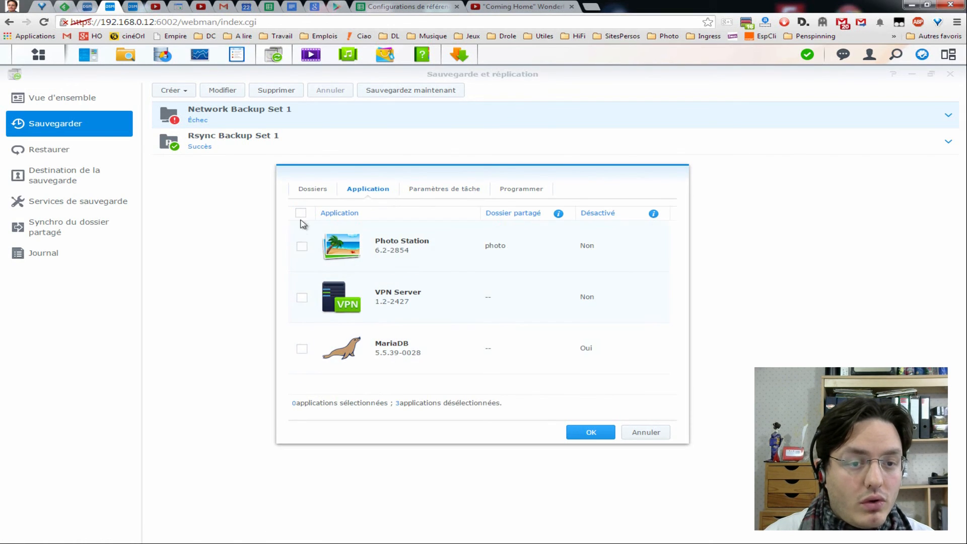
pyautogui.click(310, 191)
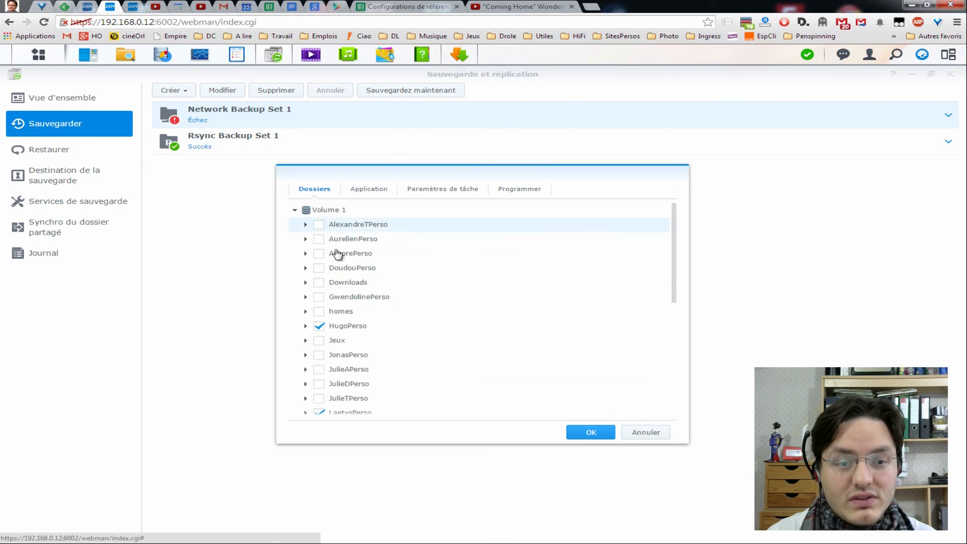
pyautogui.scroll(-5, 334, 267)
pyautogui.scroll(5, 352, 350)
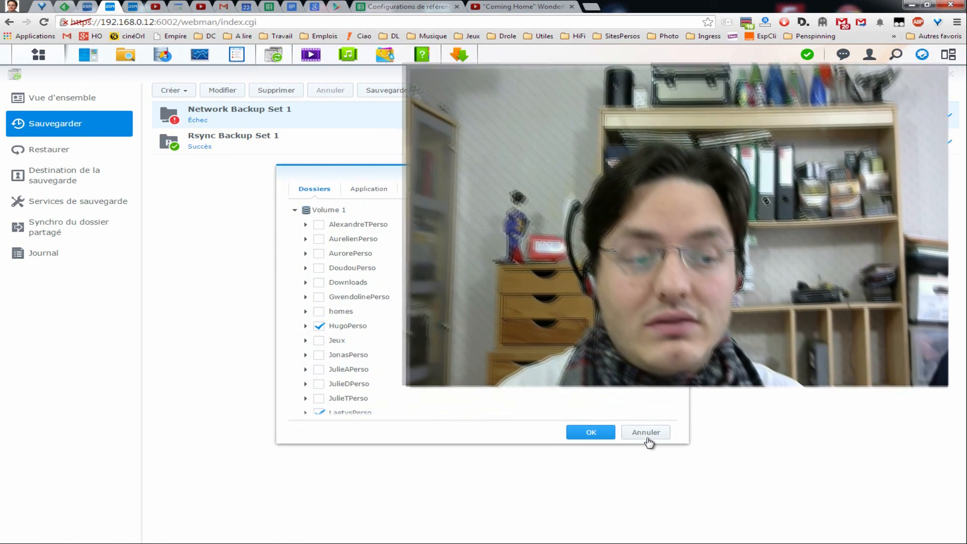
pyautogui.click(648, 434)
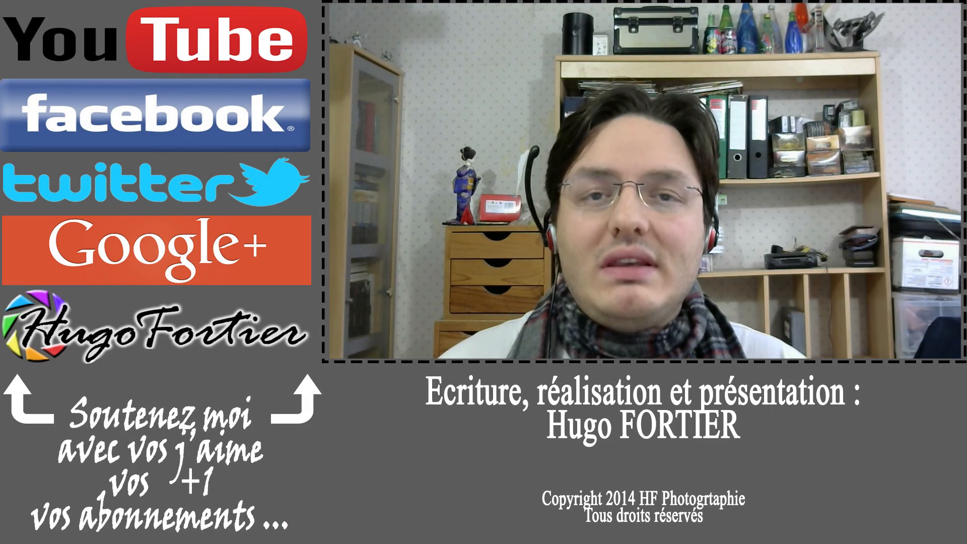